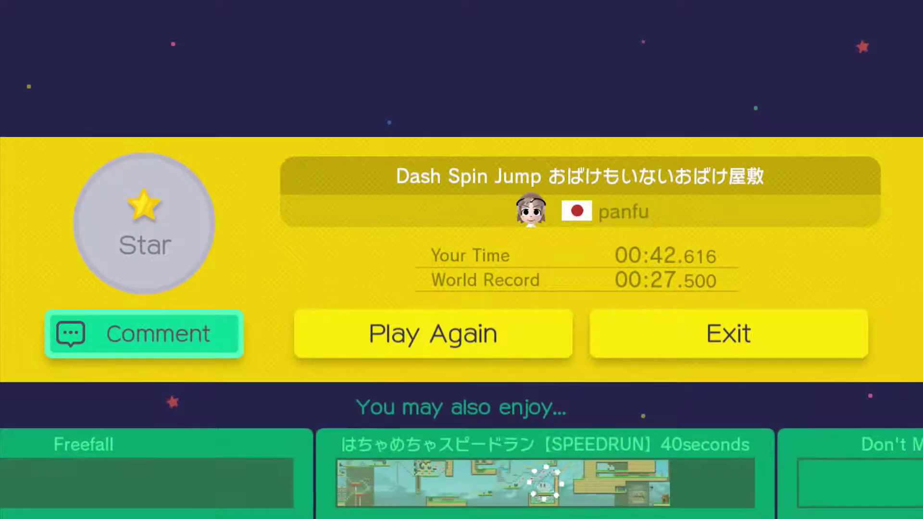
key(Return)
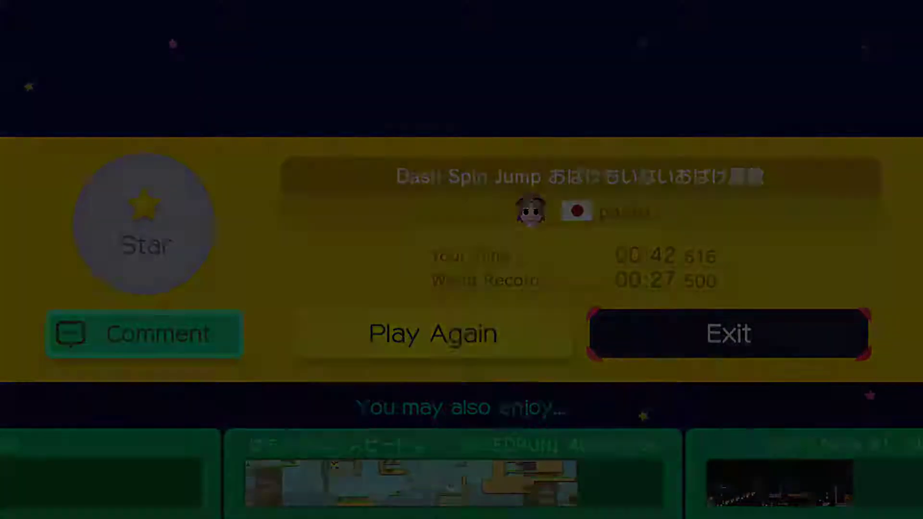